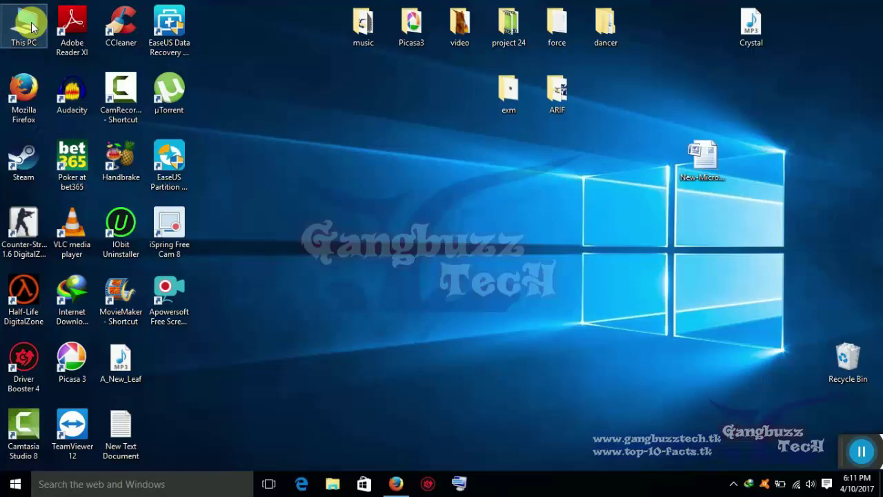
- In This PC, rename the W10X64_RS2_ (G:) flash drive to 'USB'
double_click(31, 27)
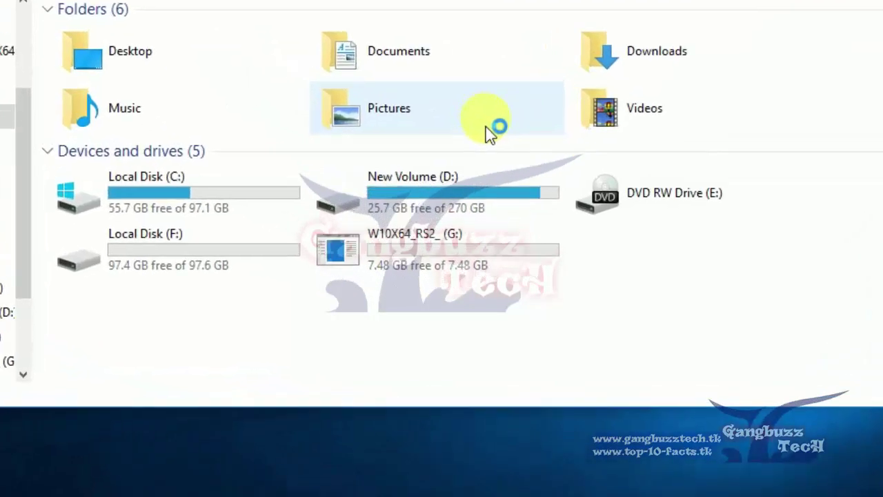
left_click(408, 197)
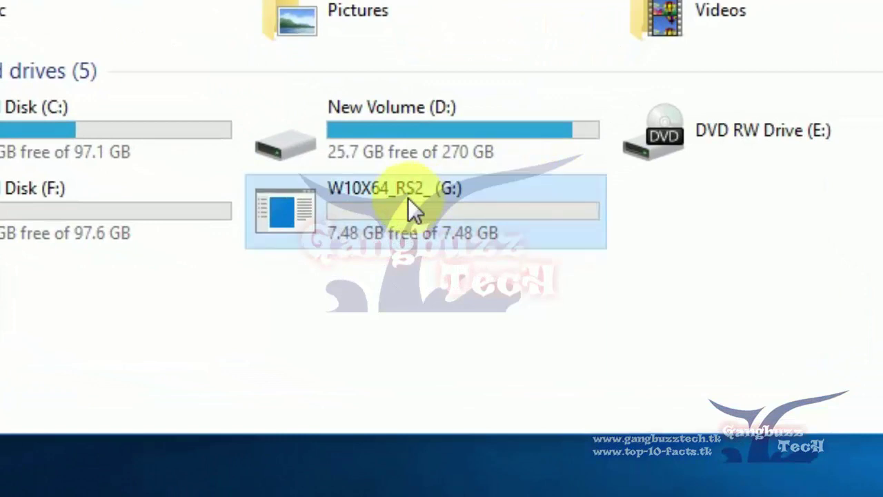
double_click(407, 197)
right_click(408, 197)
left_click(483, 494)
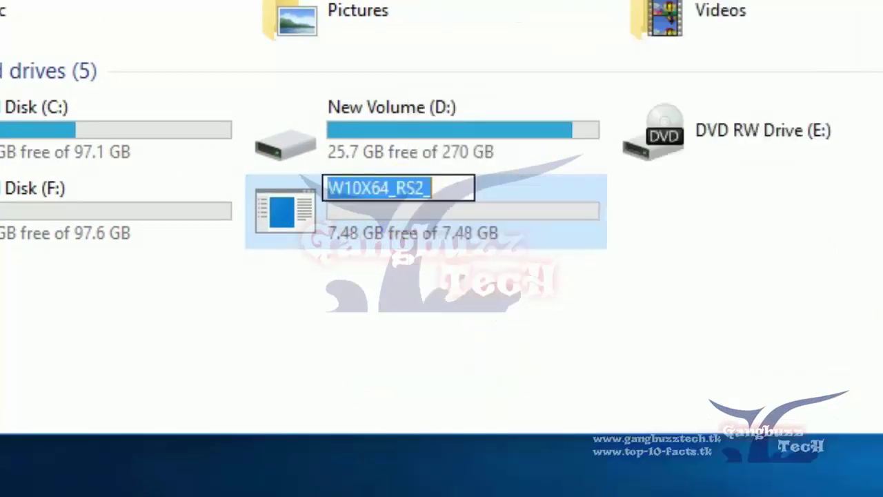
type("USB")
left_click(752, 303)
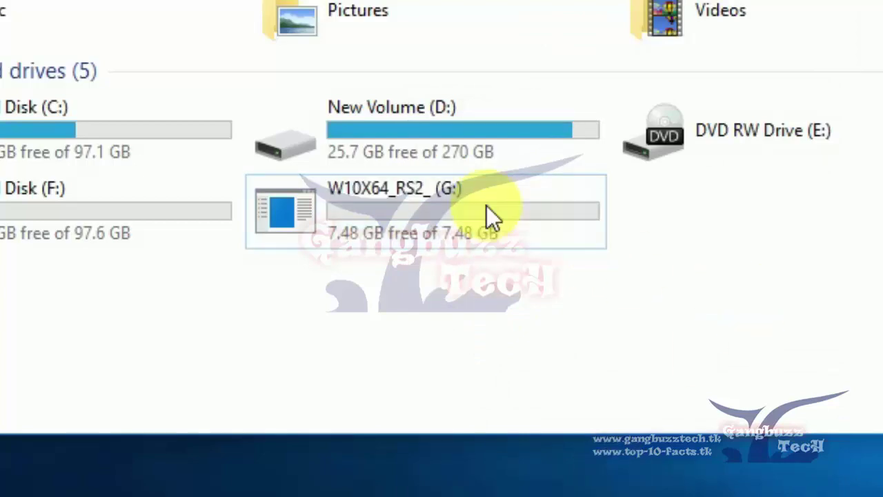
left_click(552, 237)
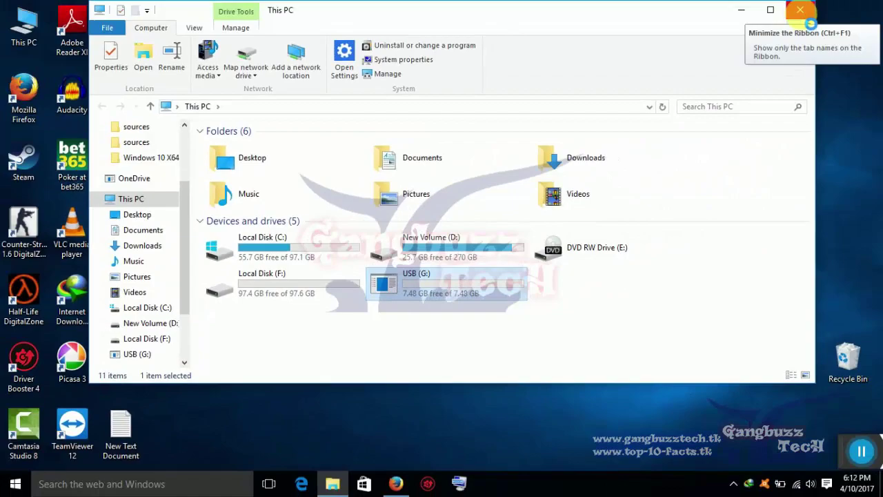
- Close Explorer, search the web for 'rufus' in Firefox, and open the official rufus.akeo.ie site
left_click(800, 10)
left_click(395, 483)
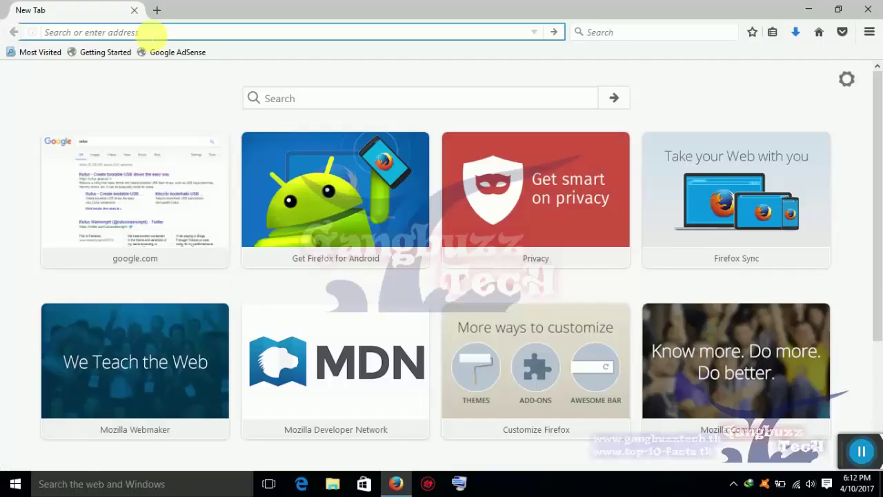
type("rufus")
key("Return")
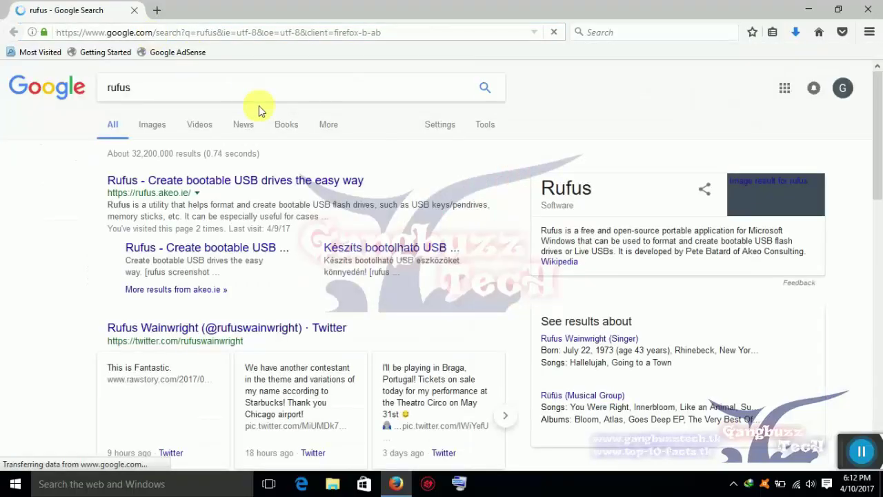
left_click(238, 181)
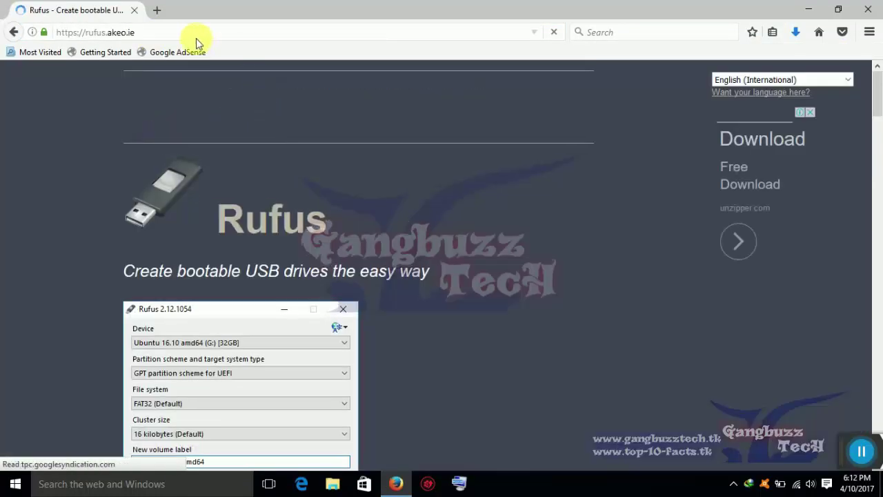
- Scroll to the Download section and copy the Rufus 2.14 download link
left_click(122, 32)
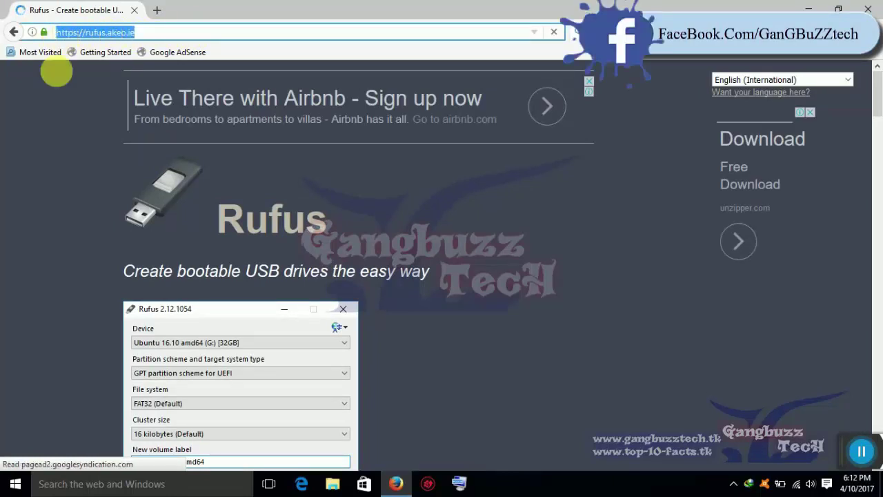
left_click(340, 243)
left_click_drag(429, 272, 118, 268)
left_click(118, 269)
left_click_drag(878, 117, 877, 216)
right_click(202, 164)
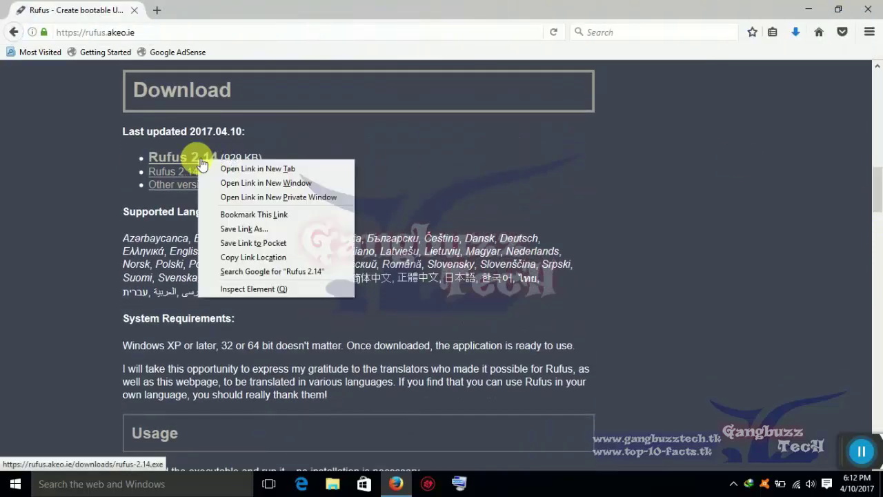
left_click(268, 259)
- Add the copied Rufus 2.14 link as a new download in Internet Download Manager, accepting the duplicate notice
double_click(755, 475)
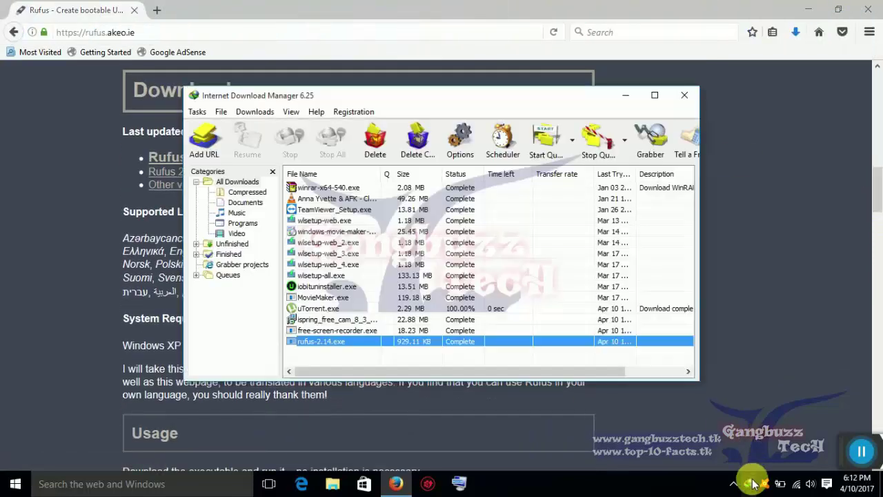
left_click(205, 138)
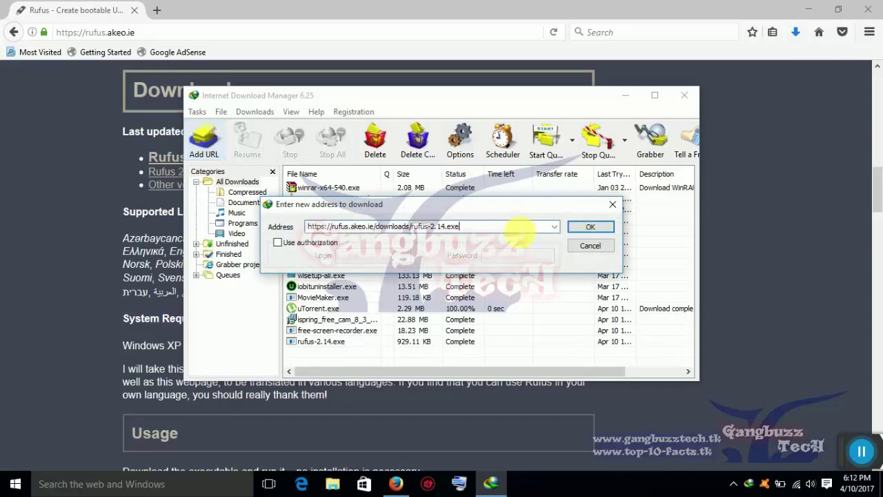
left_click(588, 228)
left_click(407, 288)
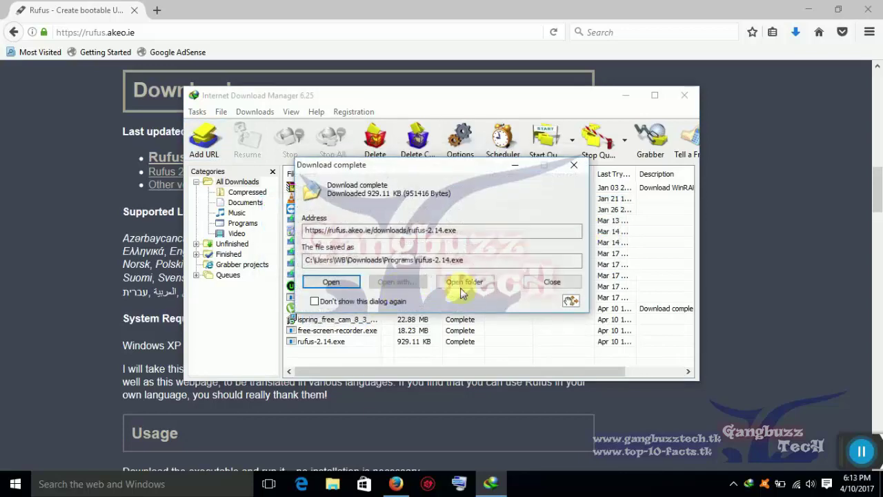
- Launch the downloaded rufus-2.14.exe and close Internet Download Manager
left_click(681, 100)
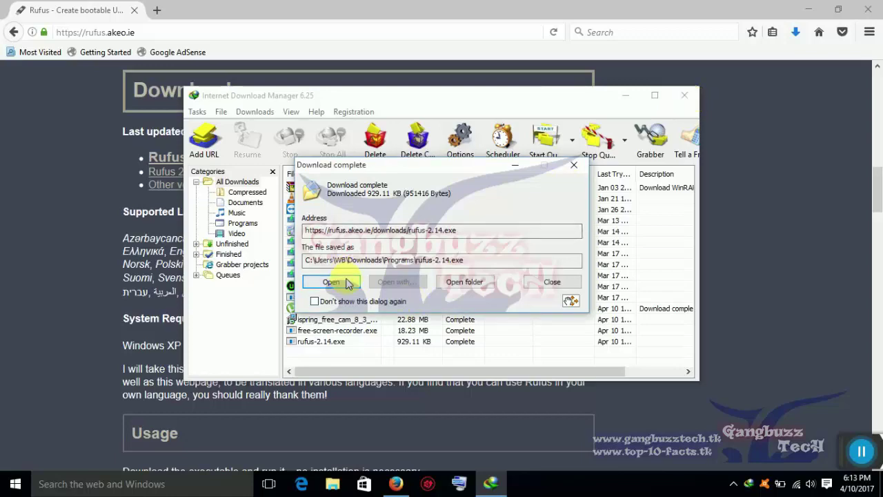
left_click(345, 282)
left_click(684, 95)
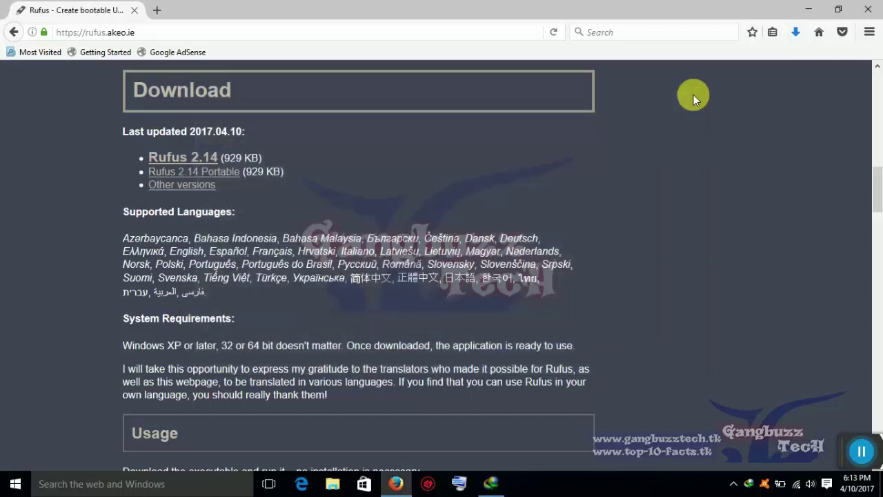
- Choose 'MBR partition scheme for BIOS or UEFI' as the partition scheme for USB (G:)
scroll(477, 104, "down", 2)
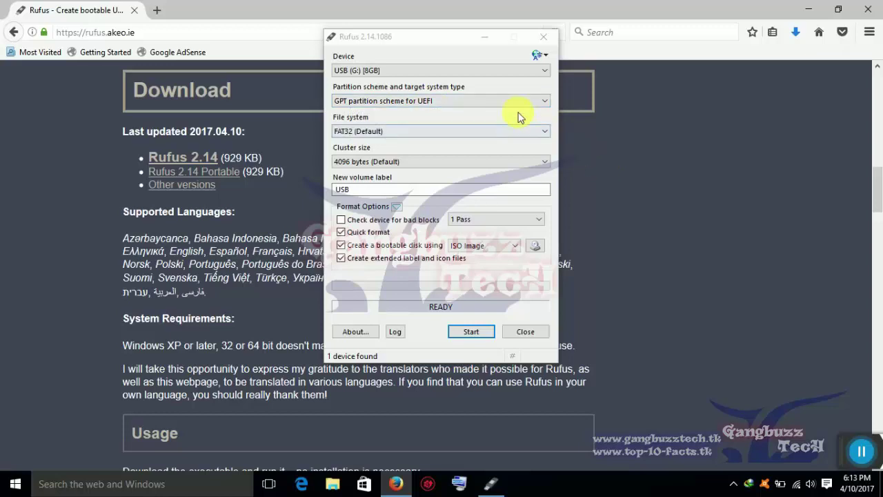
left_click(505, 104)
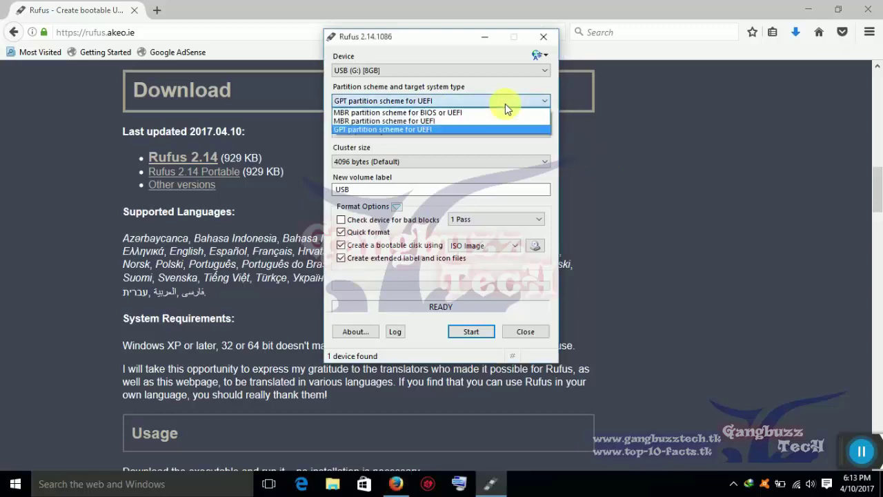
left_click(370, 121)
left_click(398, 100)
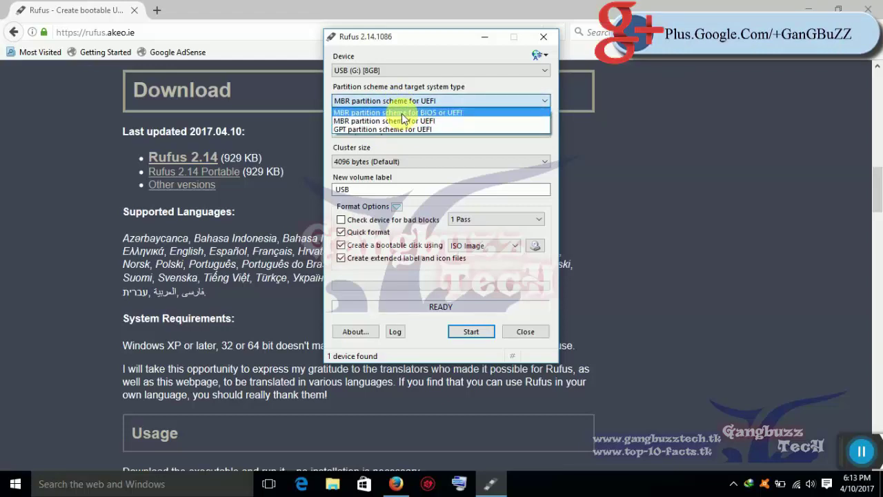
left_click(402, 116)
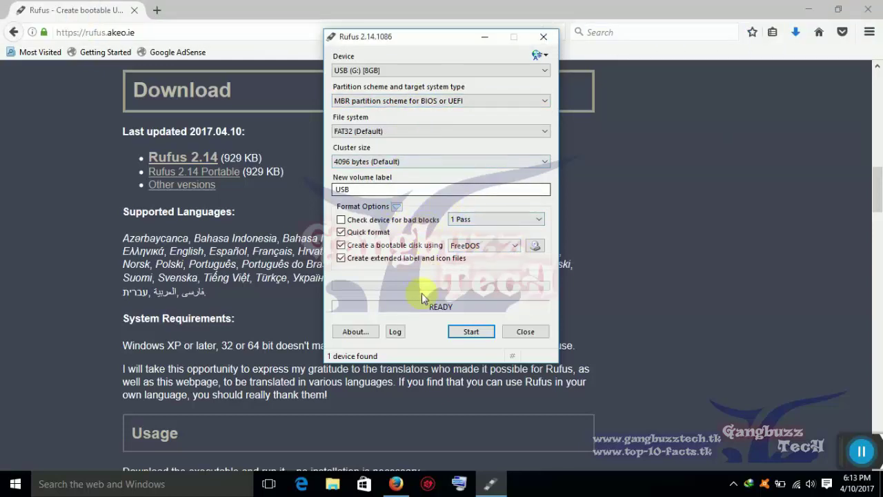
- Set the boot type to ISO Image and load W10X64.RS2.ENU.APR2017.ISO from D:\Windows 10
left_click(535, 246)
left_click(513, 245)
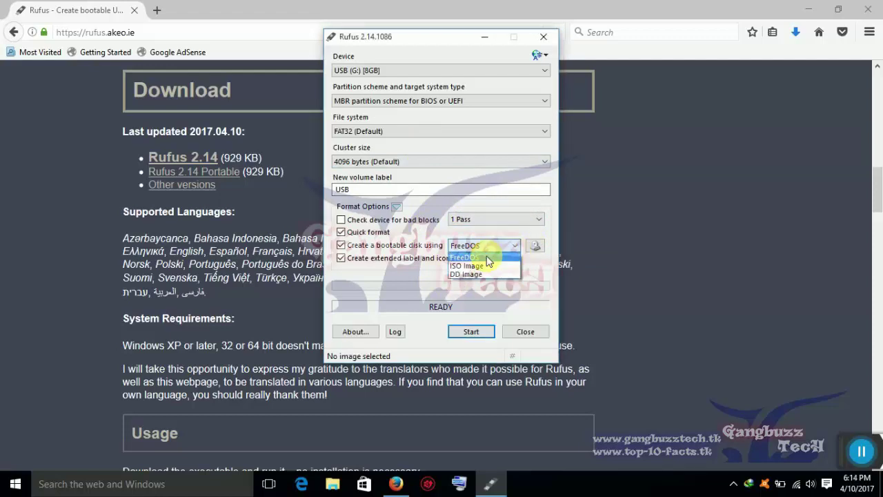
left_click(474, 267)
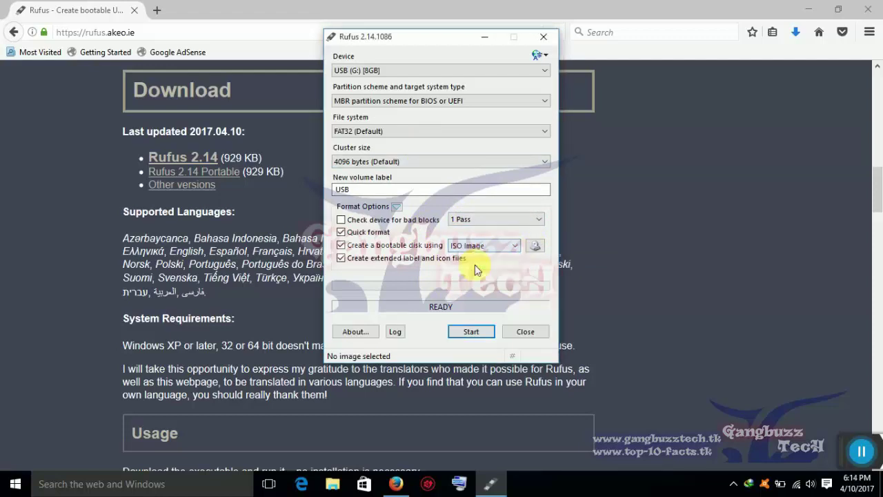
left_click(536, 246)
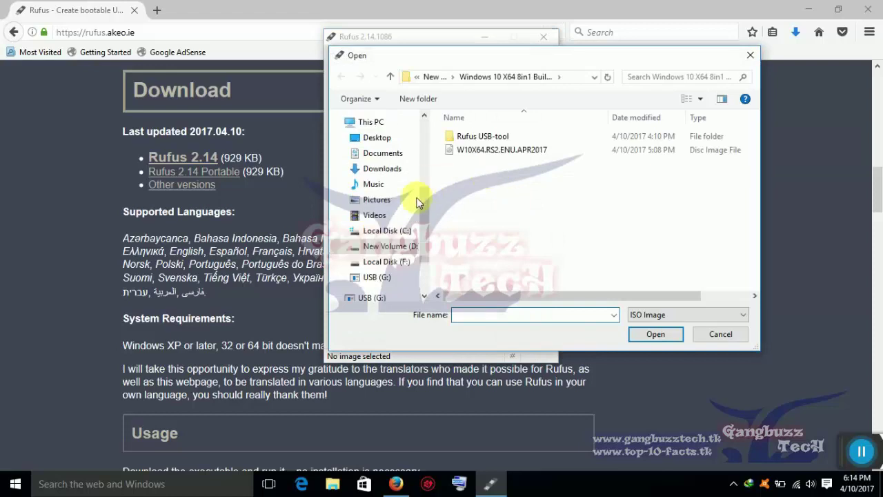
left_click(404, 246)
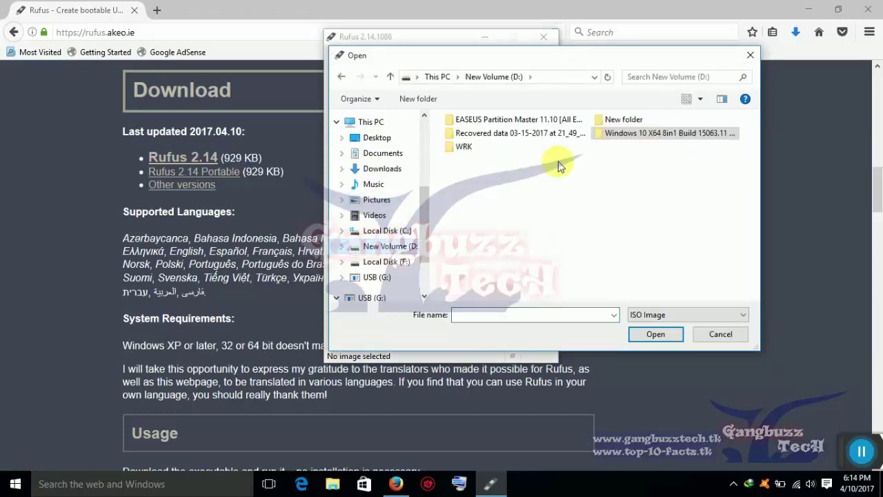
double_click(639, 134)
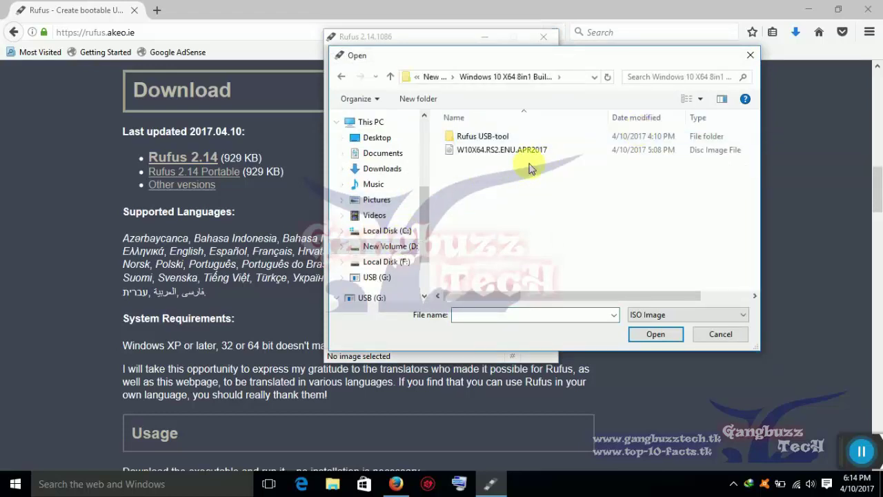
left_click(504, 152)
double_click(536, 150)
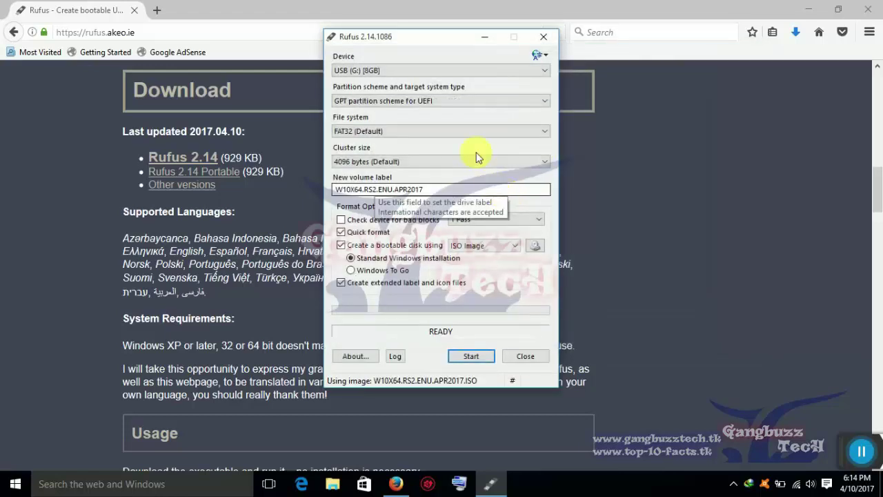
- Keep USB (G:) as the target device and switch the file system from FAT32 to NTFS
scroll(453, 105, "down", 2)
left_click(421, 68)
left_click(420, 71)
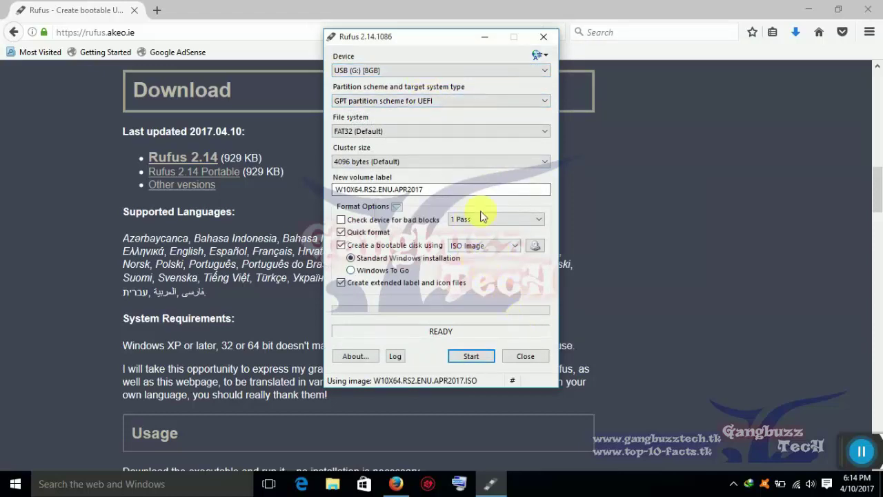
left_click(449, 132)
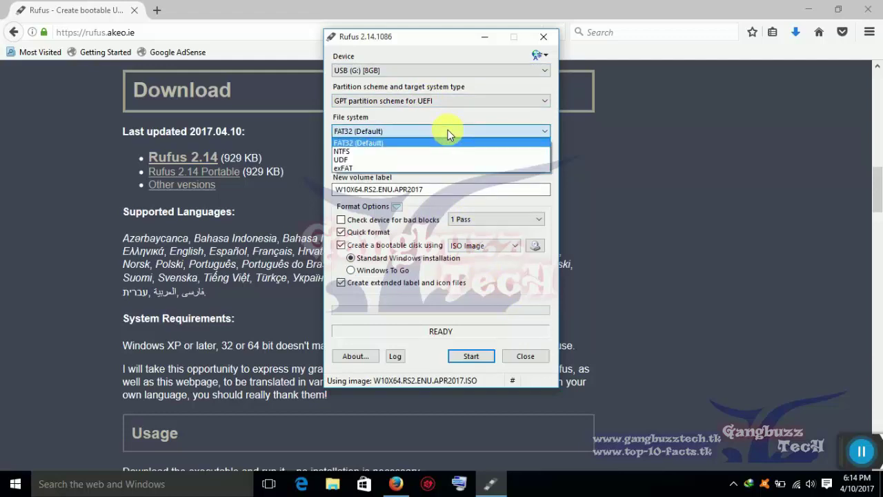
left_click(390, 151)
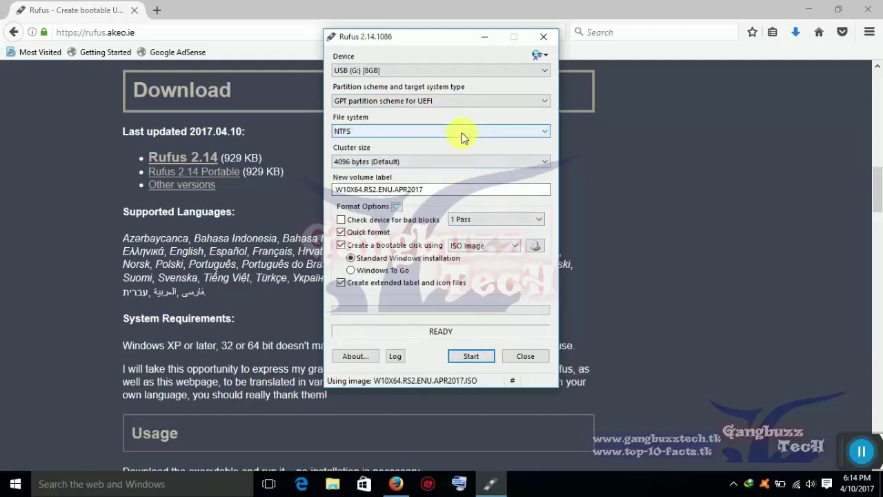
- Start writing the Windows 10 ISO to USB (G:) and confirm the data-erase warning
left_click(470, 356)
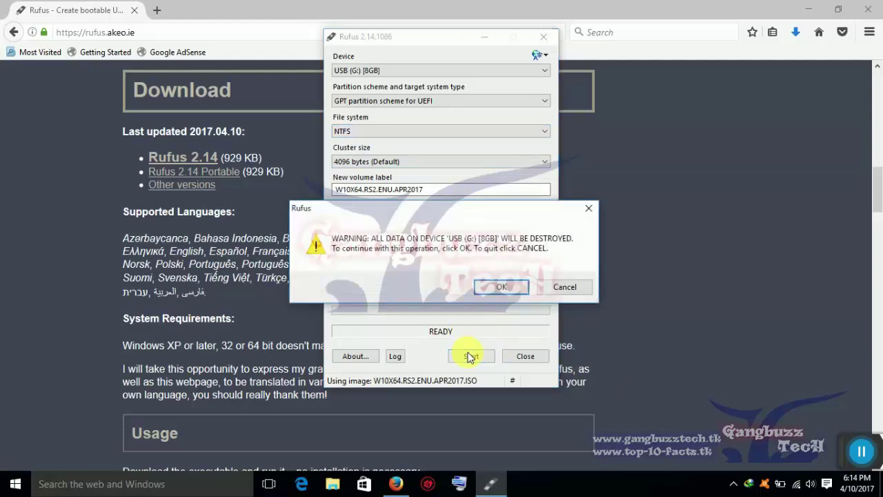
left_click(494, 287)
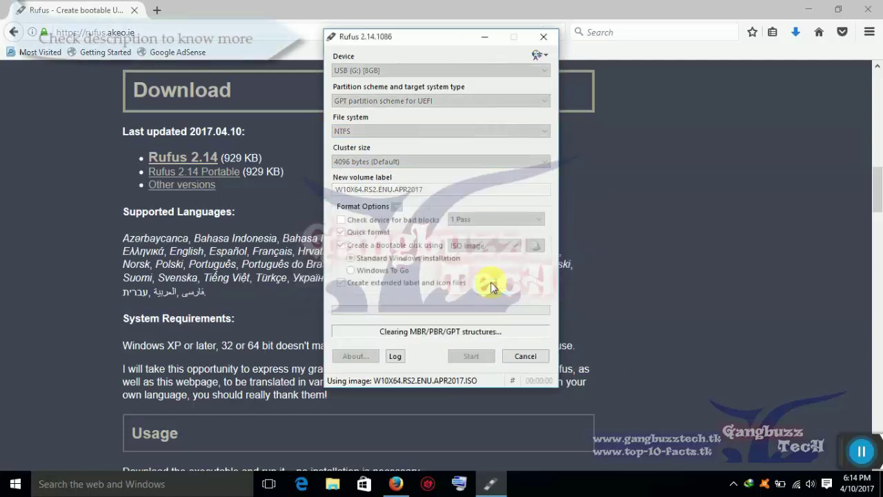